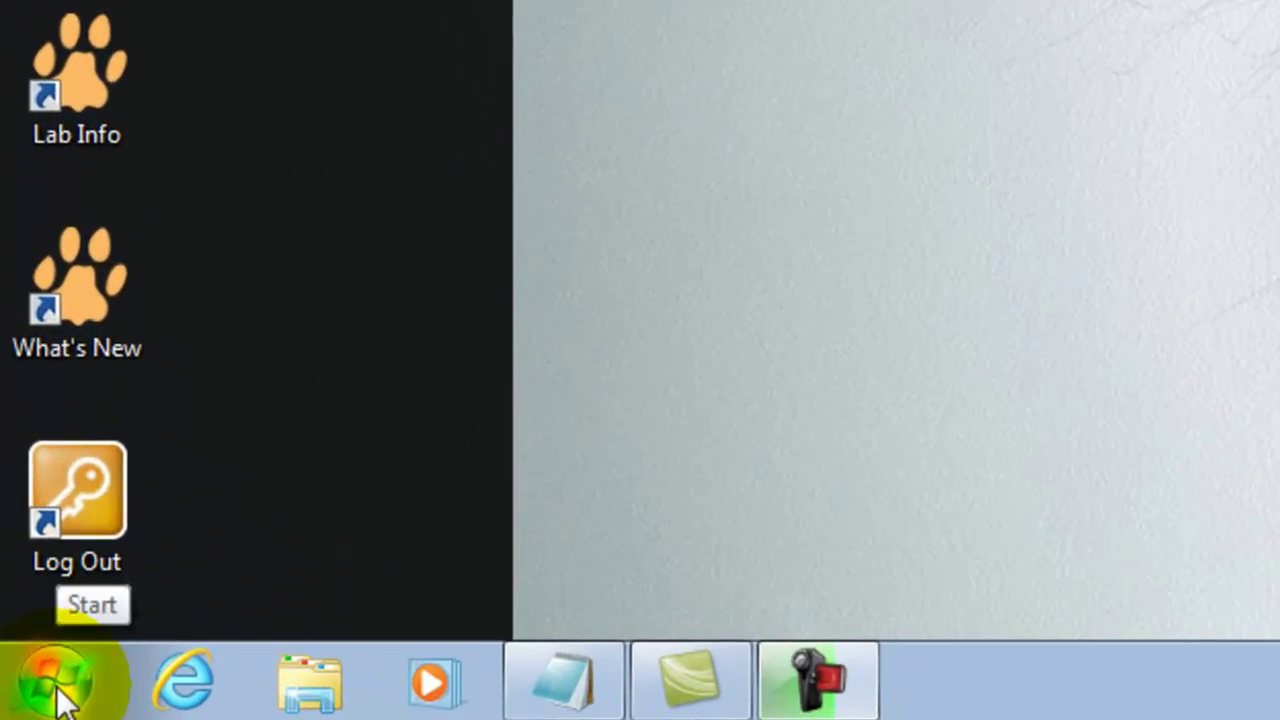
- Launch Microsoft Access 2010 from All Programs > Microsoft Office in the Start menu
{"action": "left_click", "coordinate": [18, 707]}
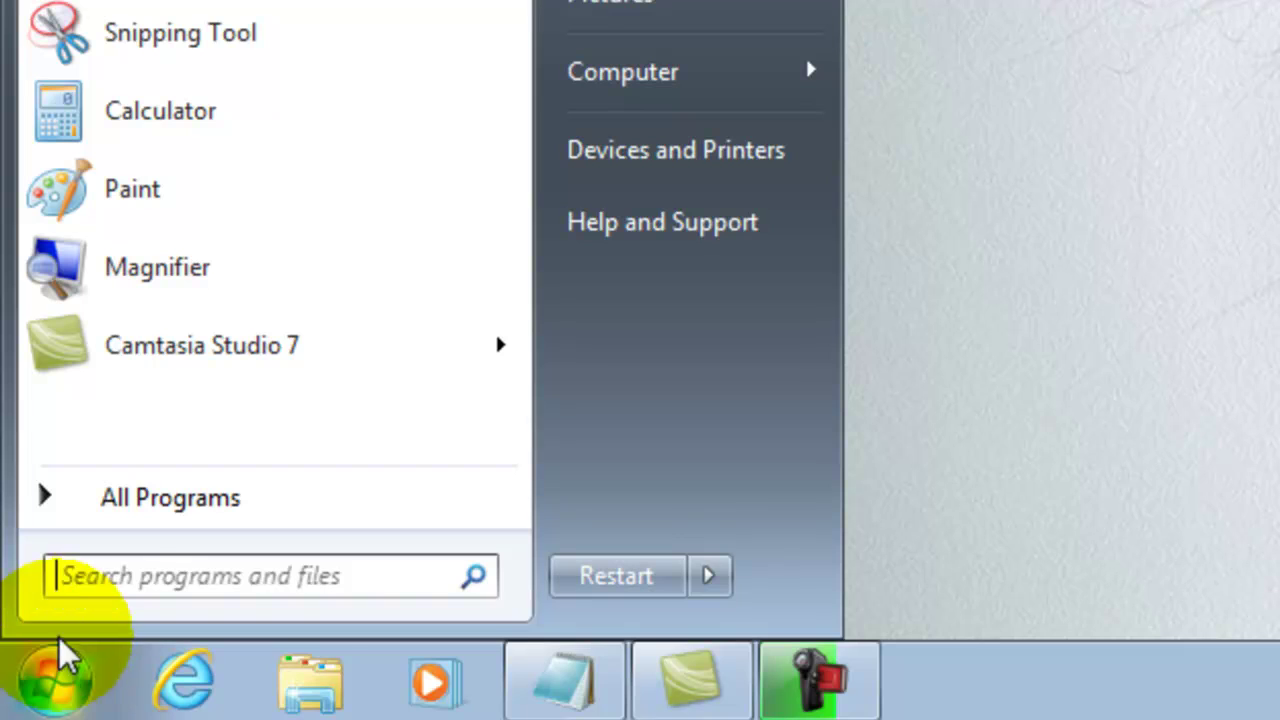
{"action": "left_click", "coordinate": [130, 497]}
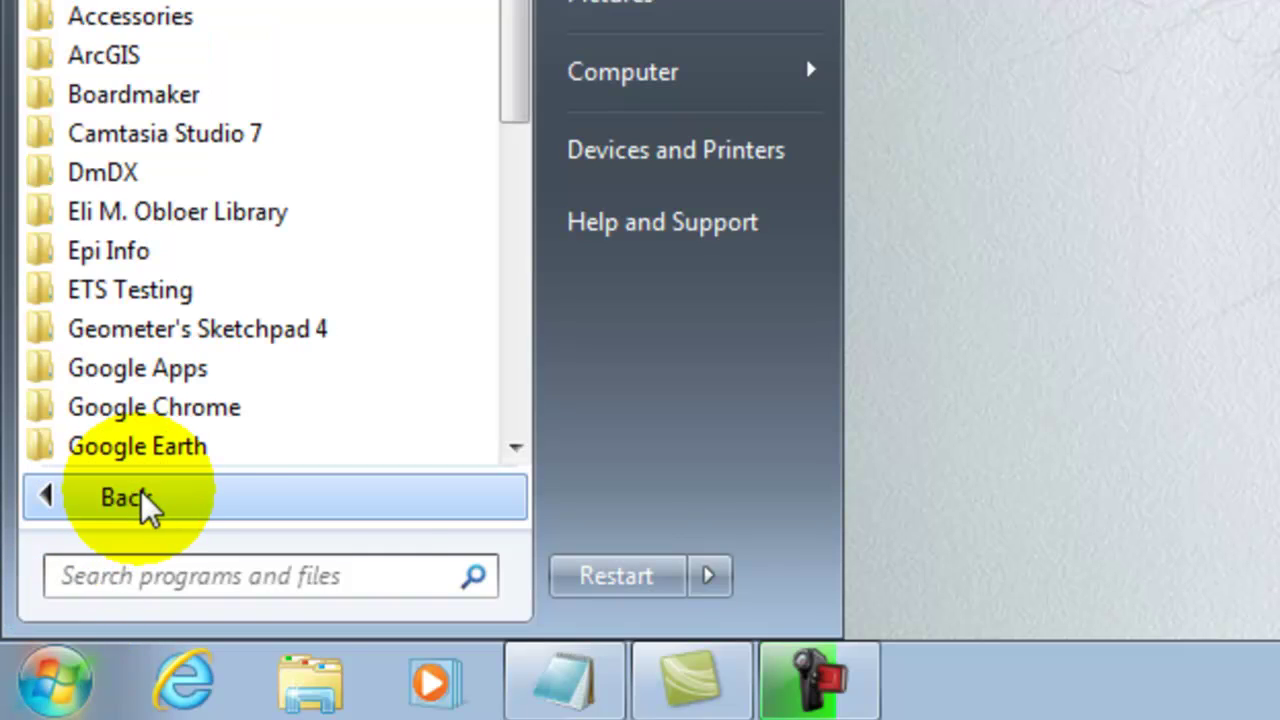
{"action": "scroll", "coordinate": [391, 289], "scroll_direction": "down", "scroll_amount": 3}
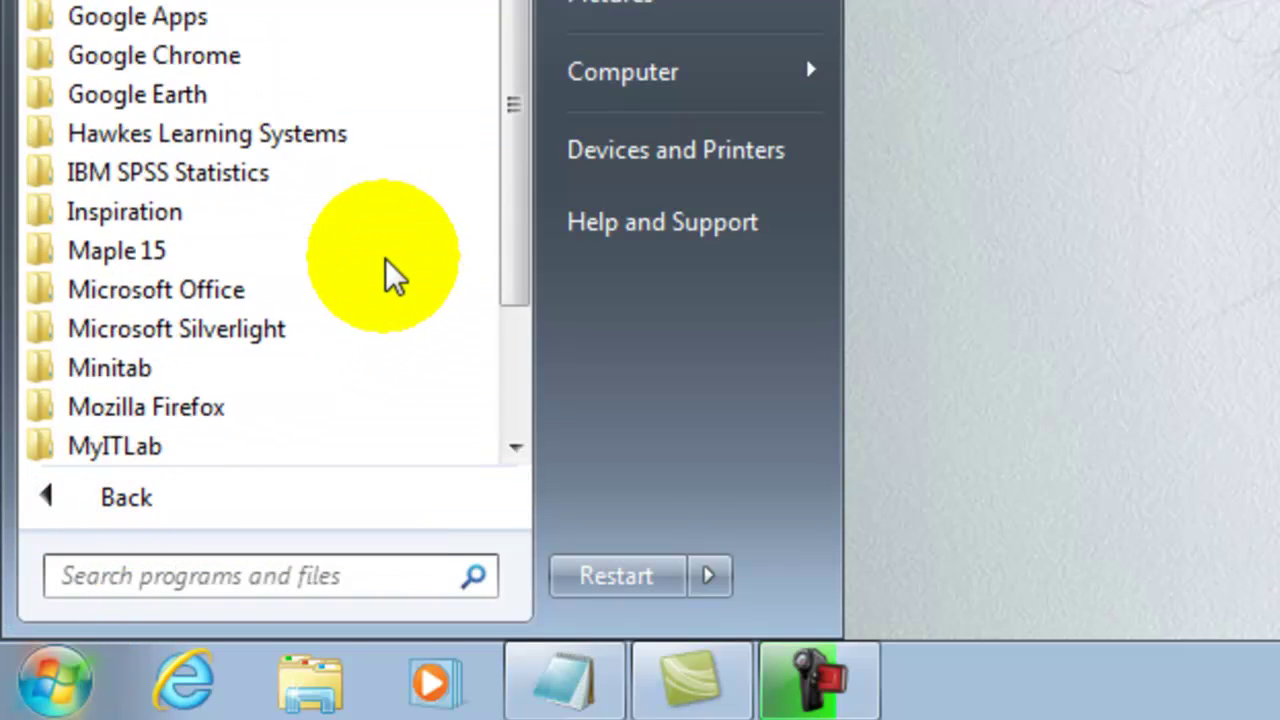
{"action": "scroll", "coordinate": [387, 265], "scroll_direction": "down", "scroll_amount": 1}
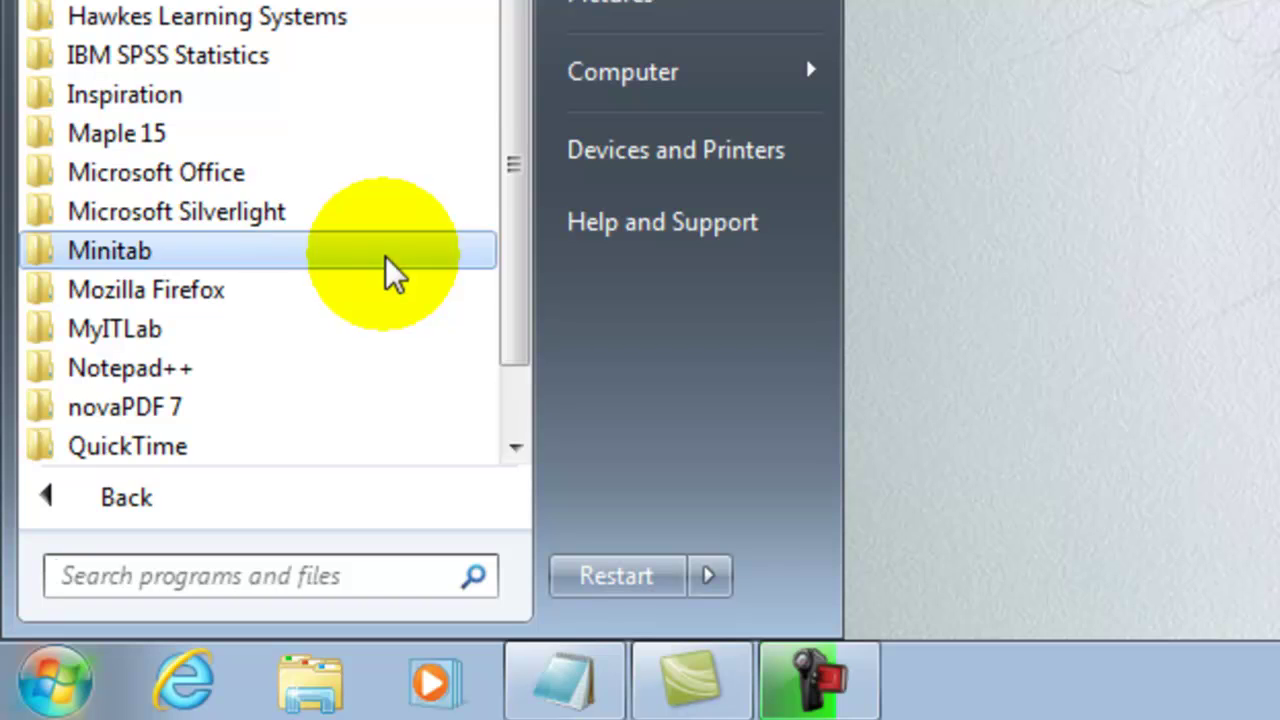
{"action": "left_click", "coordinate": [325, 182]}
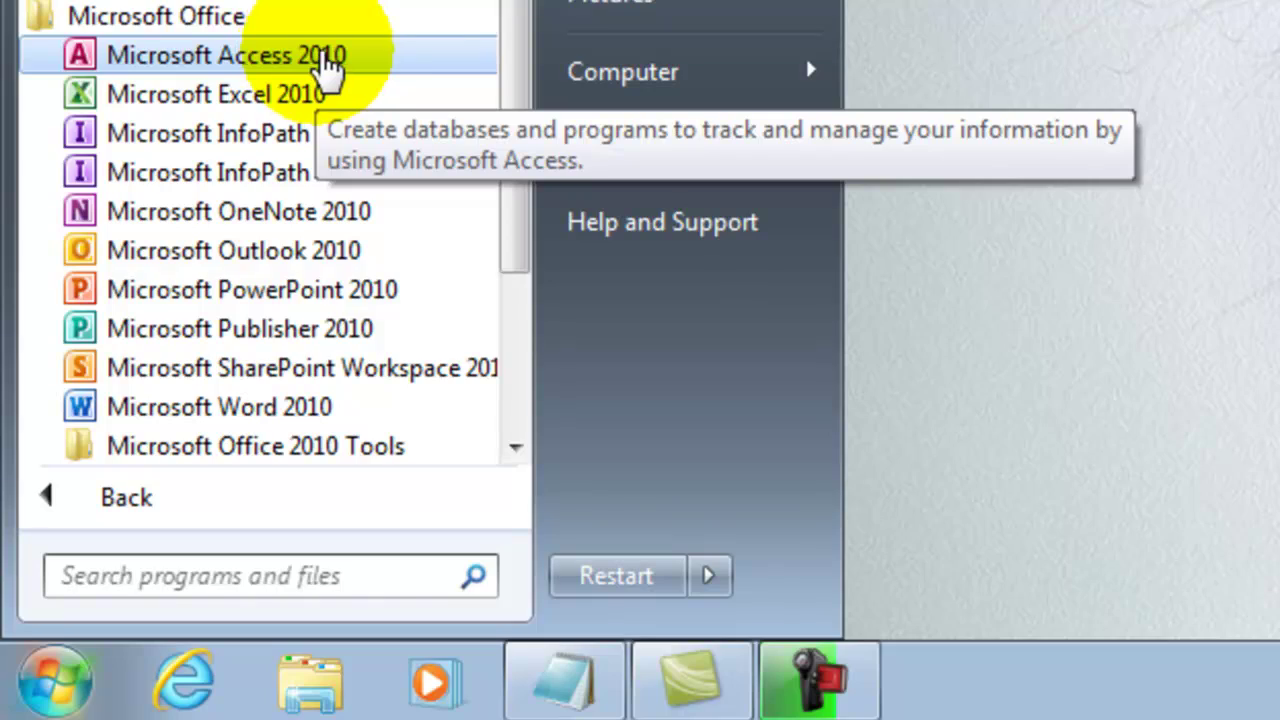
{"action": "left_click", "coordinate": [340, 60]}
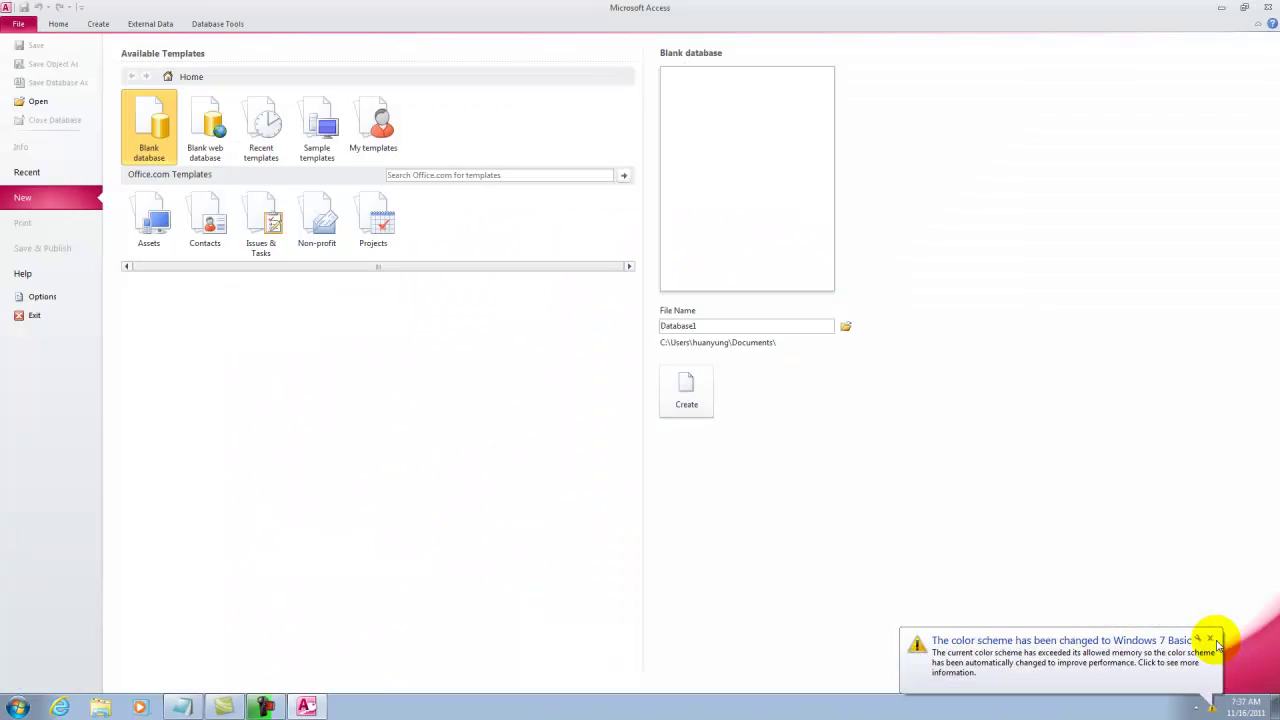
- Close the Windows colour-scheme balloon notice covering the Backstage New page
{"action": "left_click", "coordinate": [1211, 639]}
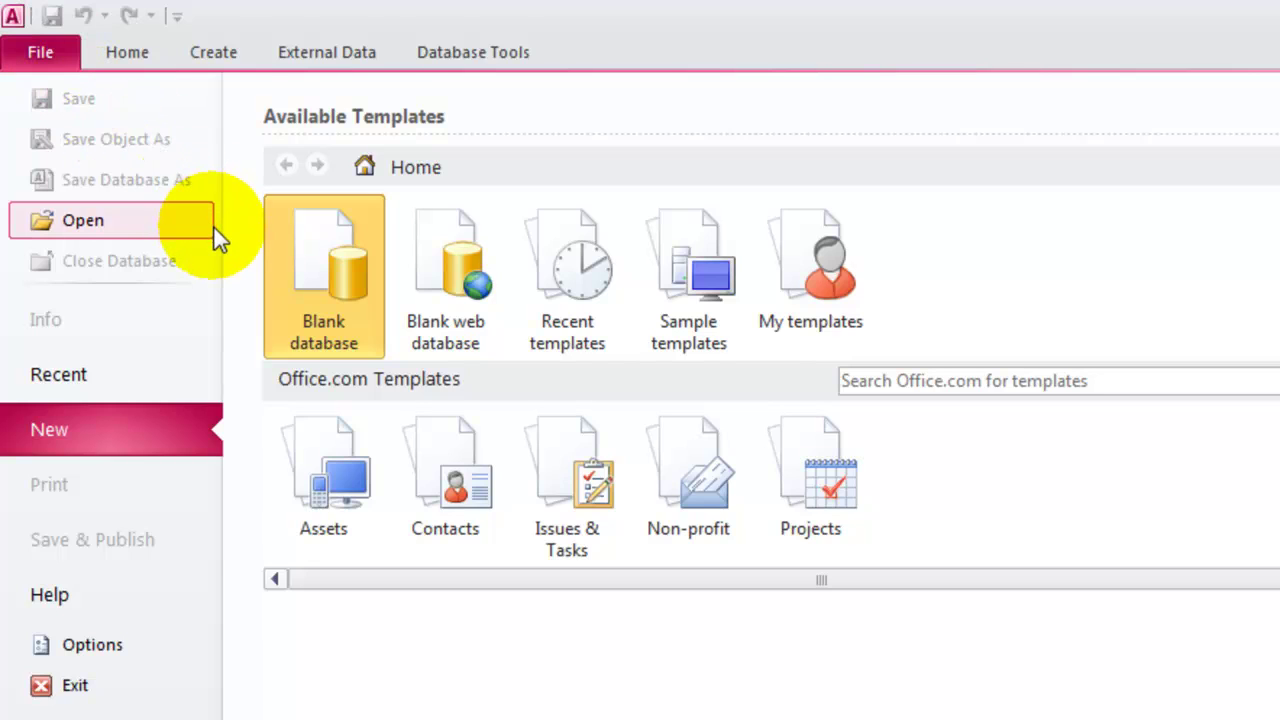
- Choose Blank database, name it Clark_Class and set its save folder to Desktop
{"action": "left_click", "coordinate": [342, 292]}
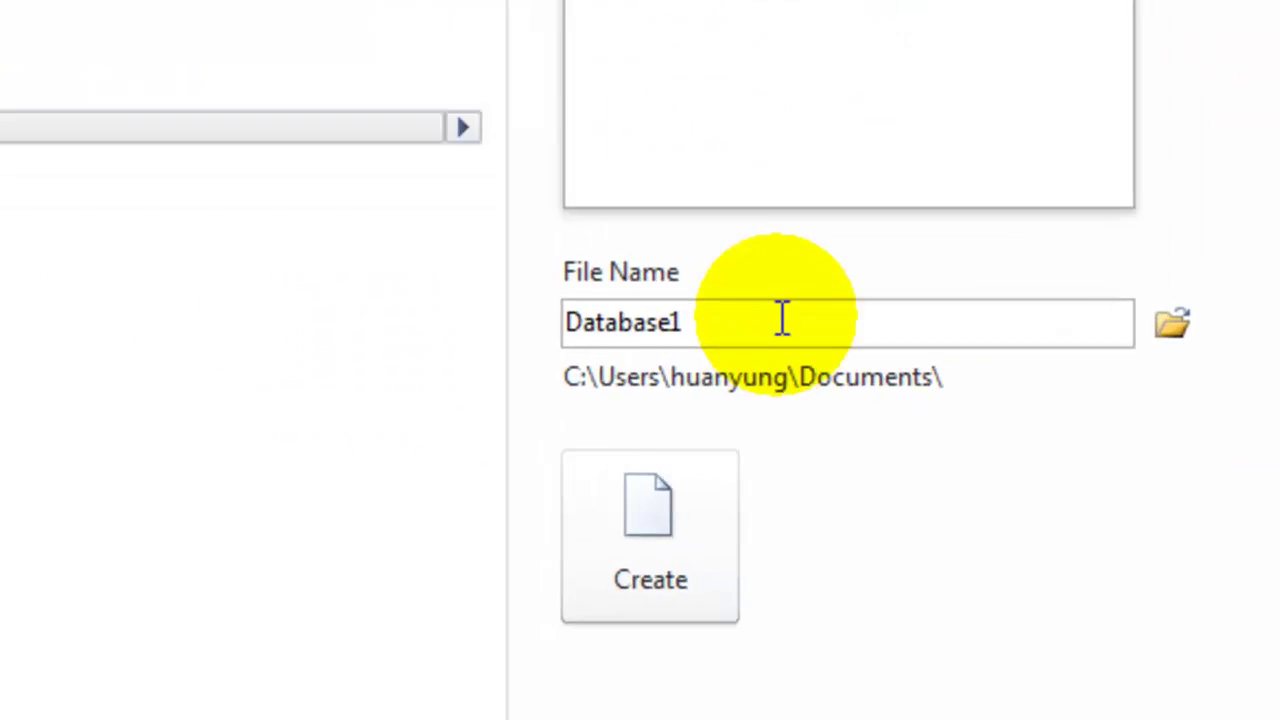
{"action": "double_click", "coordinate": [783, 318]}
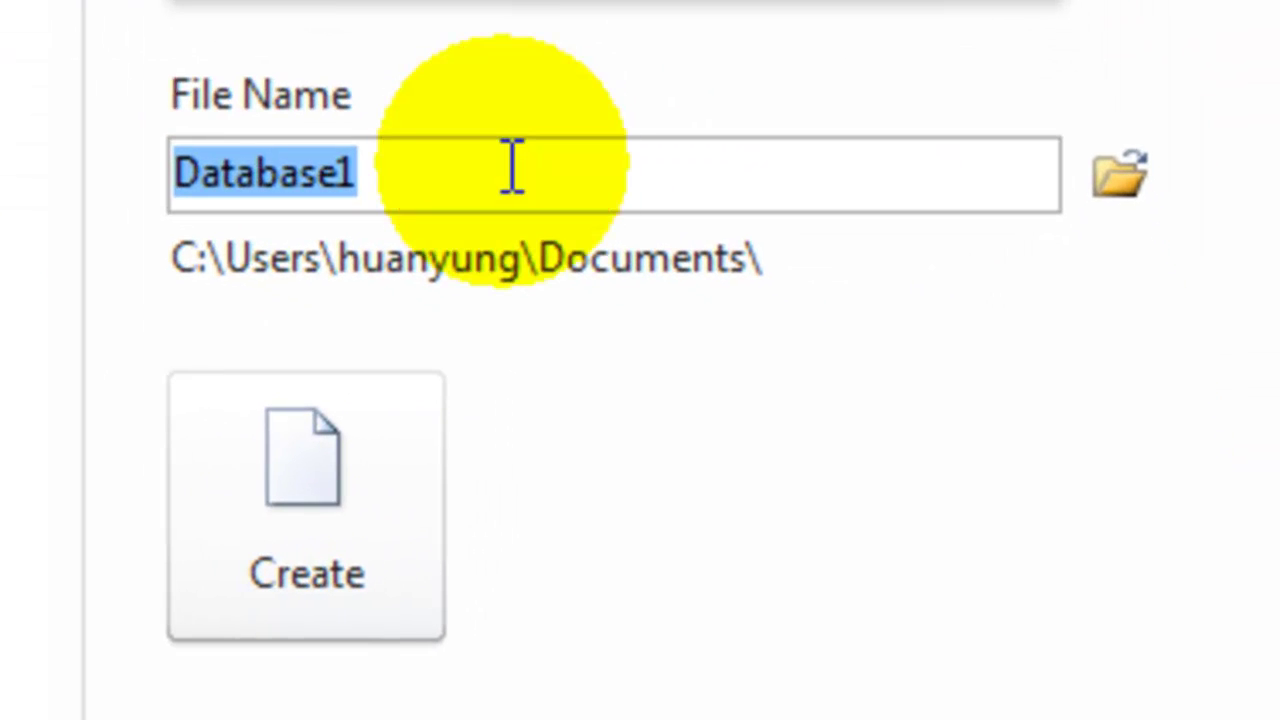
{"action": "type", "text": "Clark_Class"}
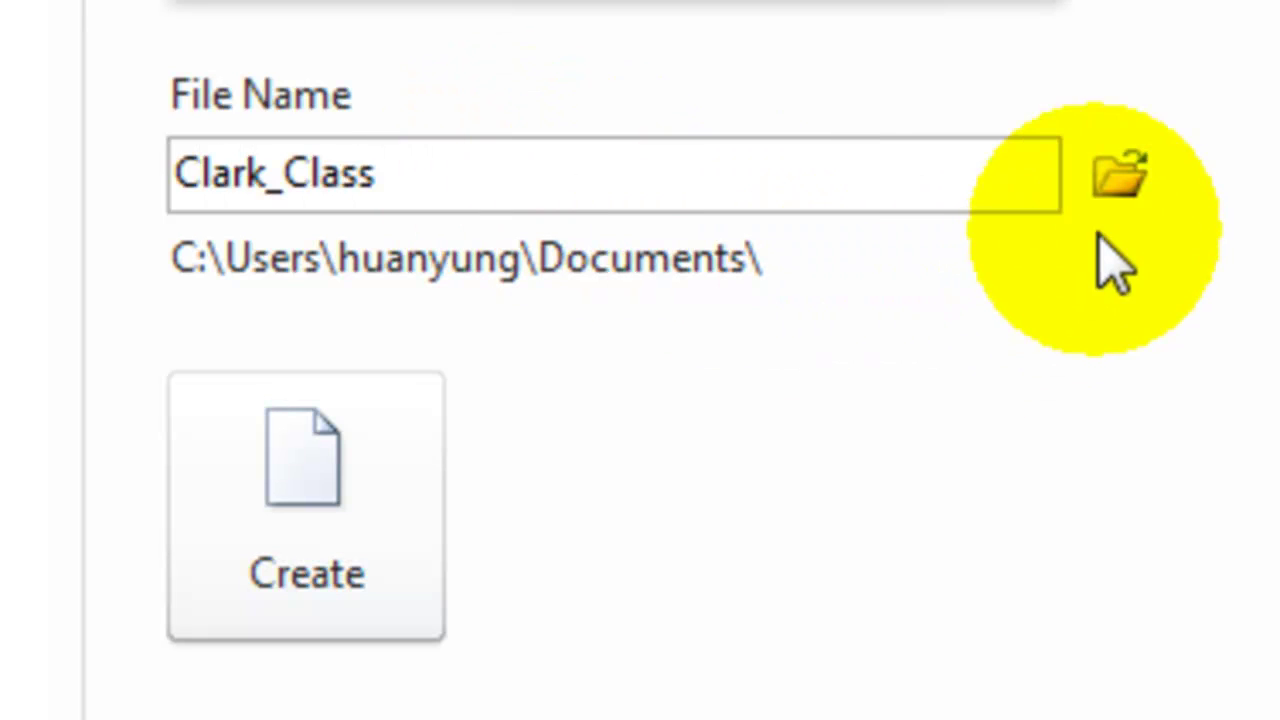
{"action": "left_click", "coordinate": [1115, 182]}
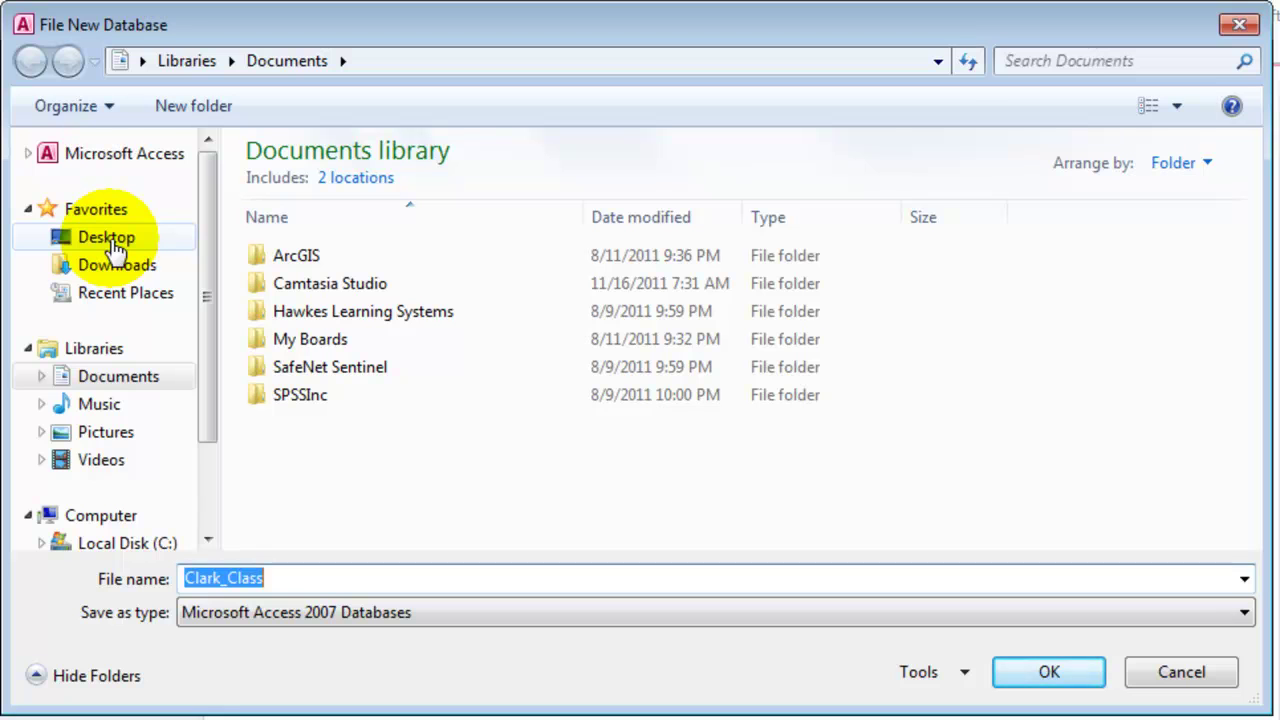
{"action": "left_click", "coordinate": [110, 243]}
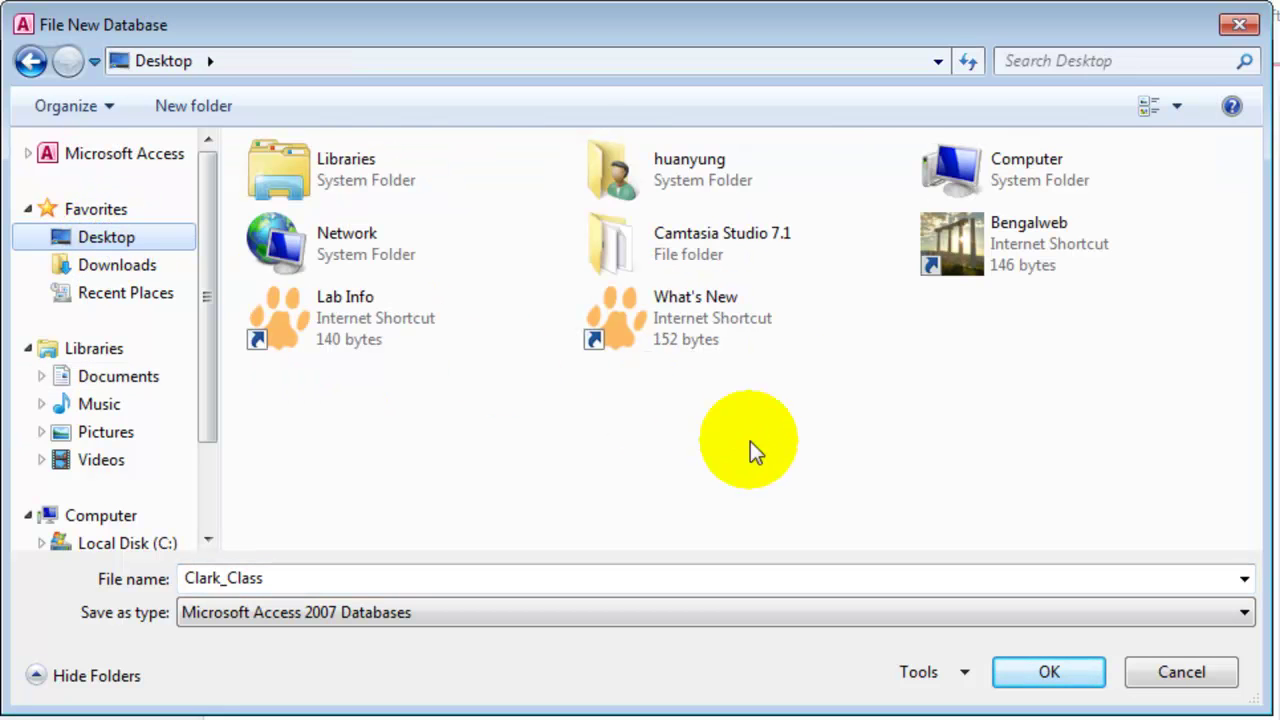
{"action": "left_click", "coordinate": [1049, 674]}
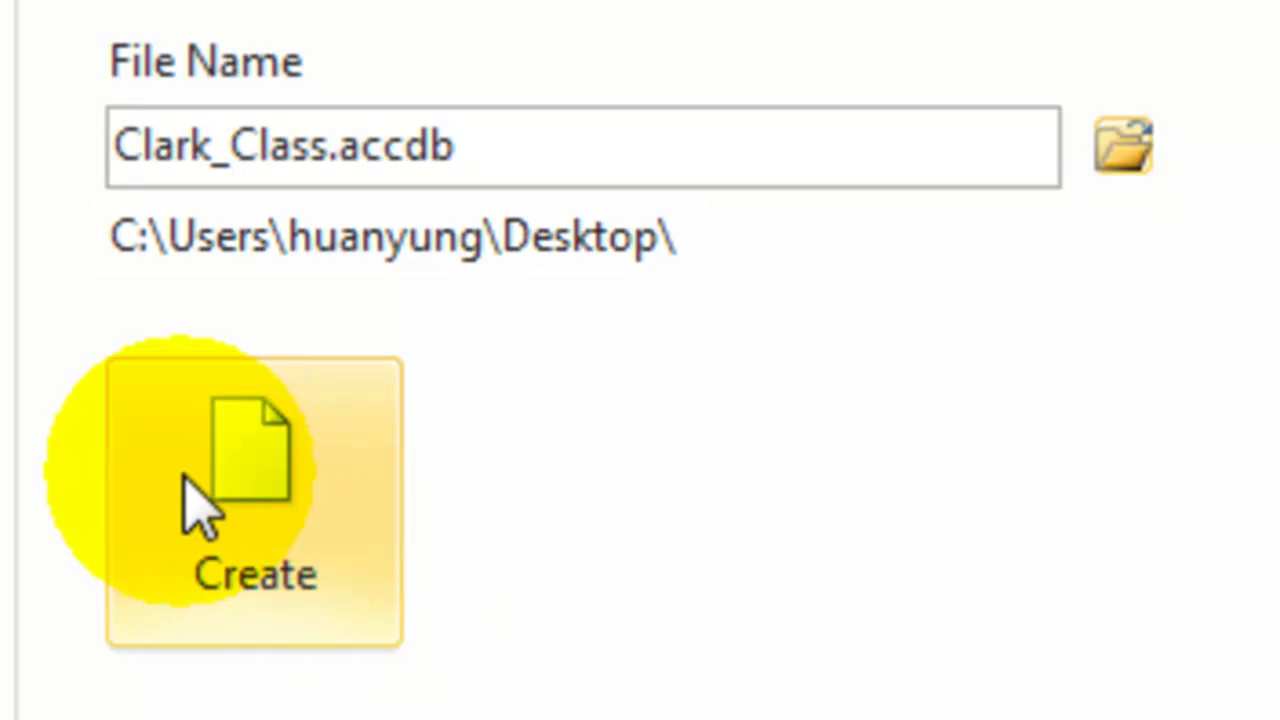
- Create the Clark_Class database and open the Click to Add data-type list in the new table
{"action": "left_click", "coordinate": [188, 480]}
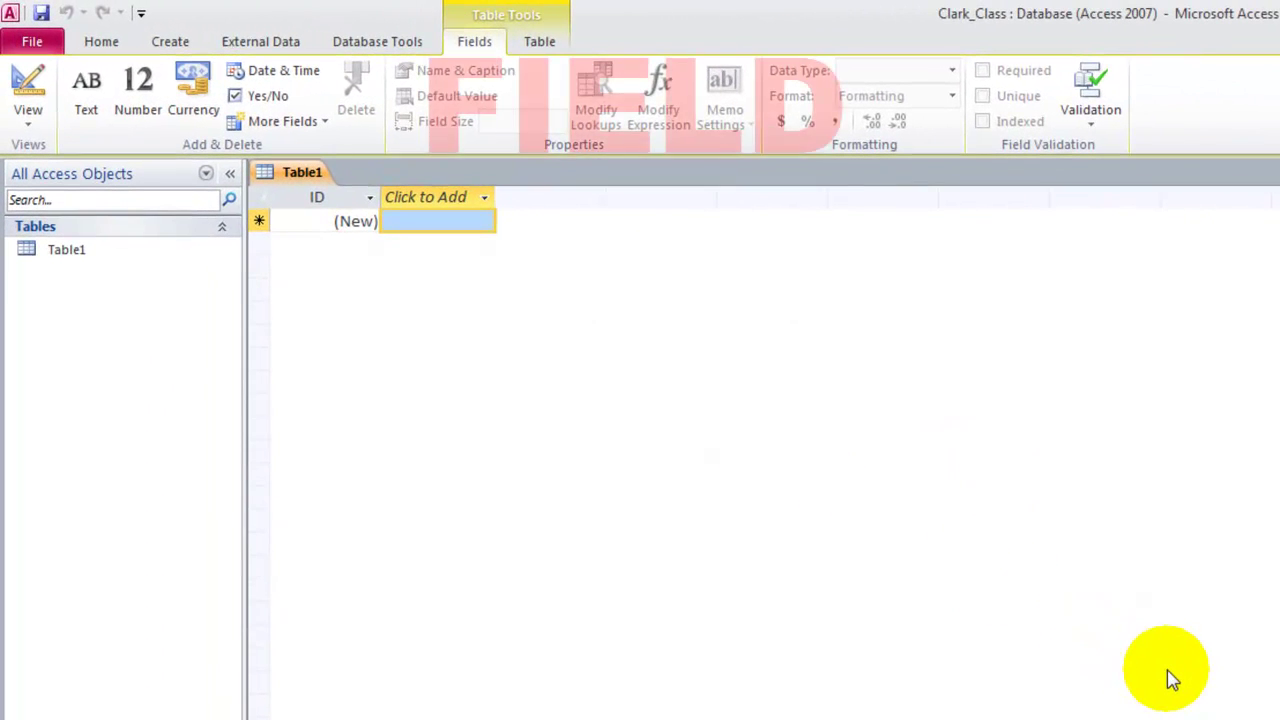
{"action": "left_click", "coordinate": [435, 200]}
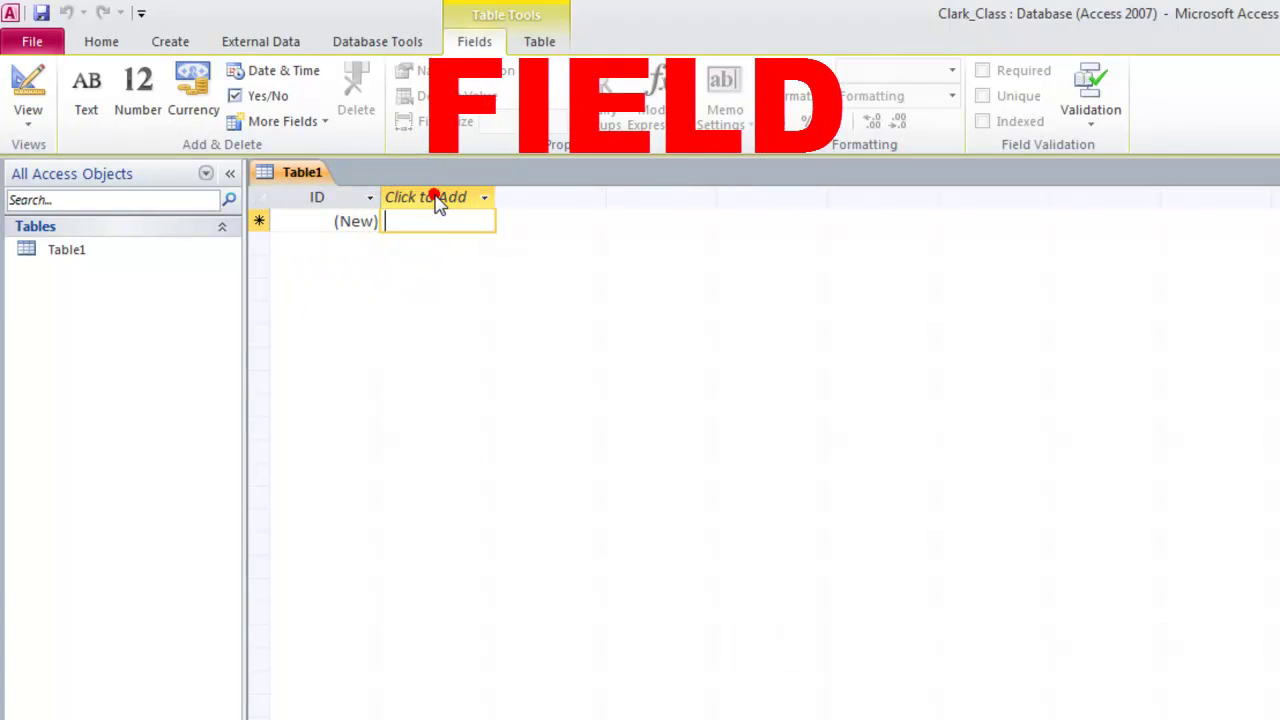
{"action": "left_click", "coordinate": [539, 200]}
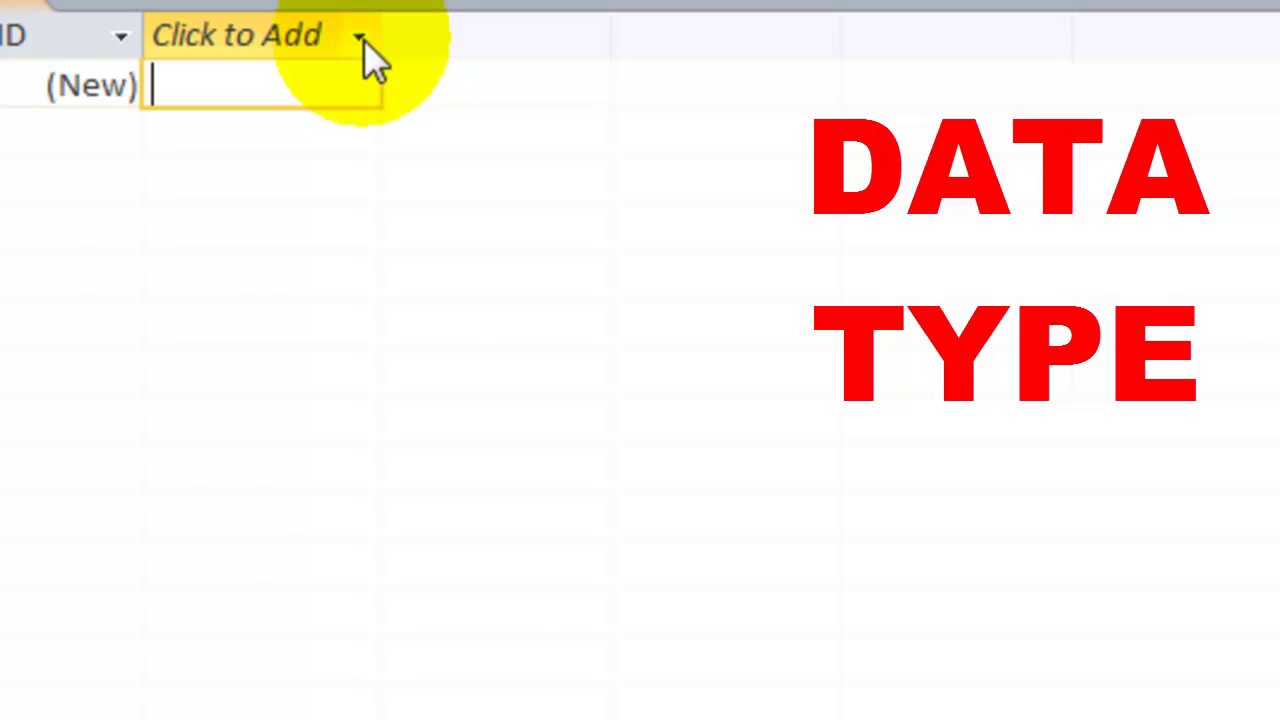
{"action": "left_click", "coordinate": [362, 40]}
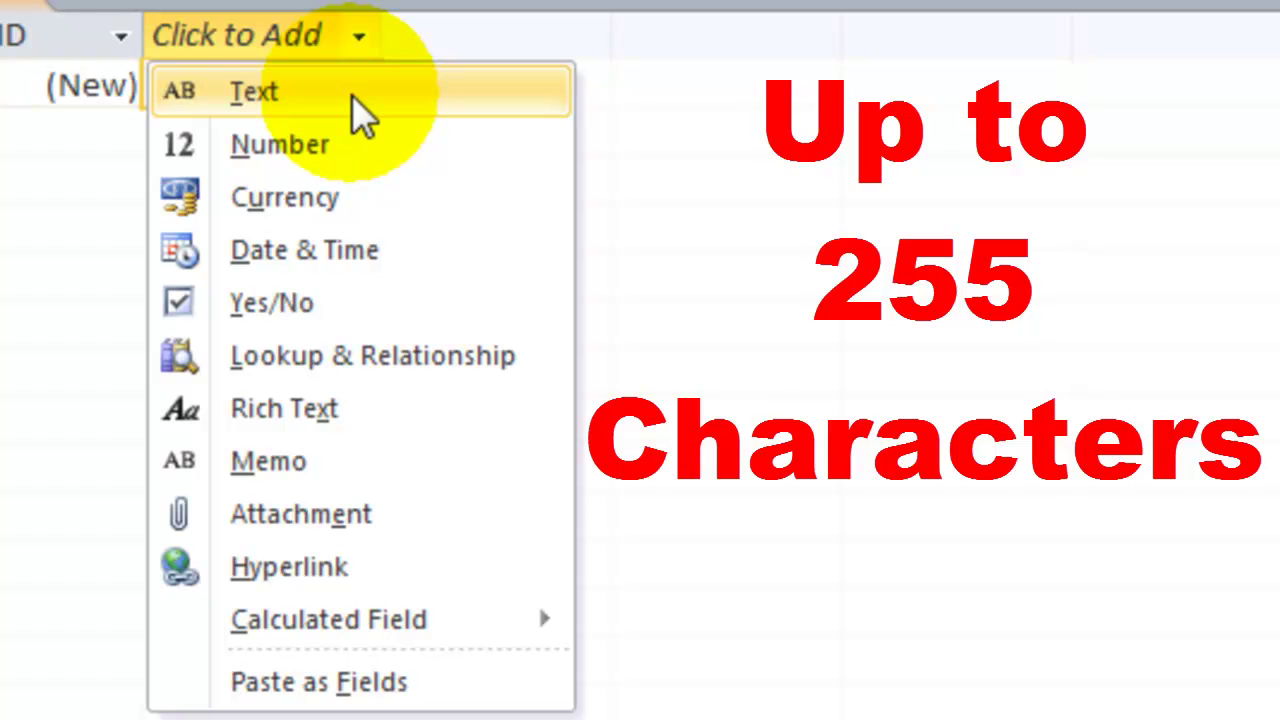
- Add a Text column named Class Title and a Number column named Credit
{"action": "left_click", "coordinate": [355, 95]}
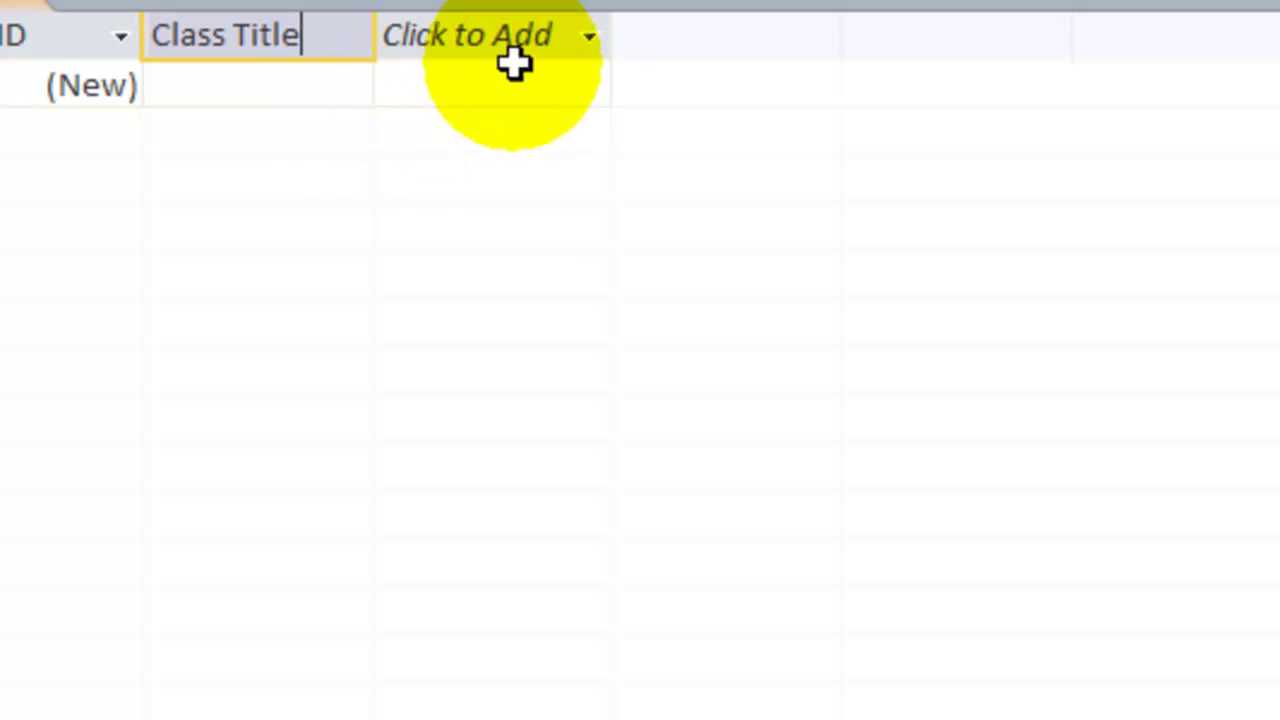
{"action": "left_click", "coordinate": [592, 36]}
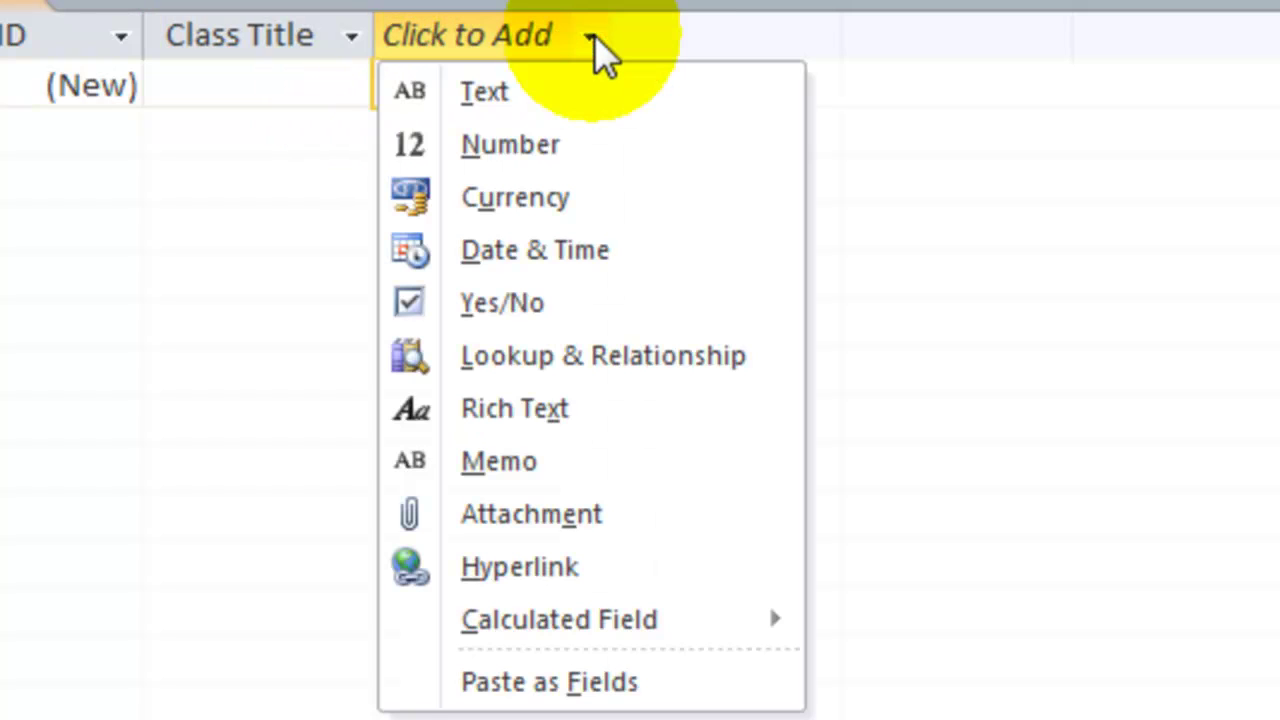
{"action": "left_click", "coordinate": [611, 150]}
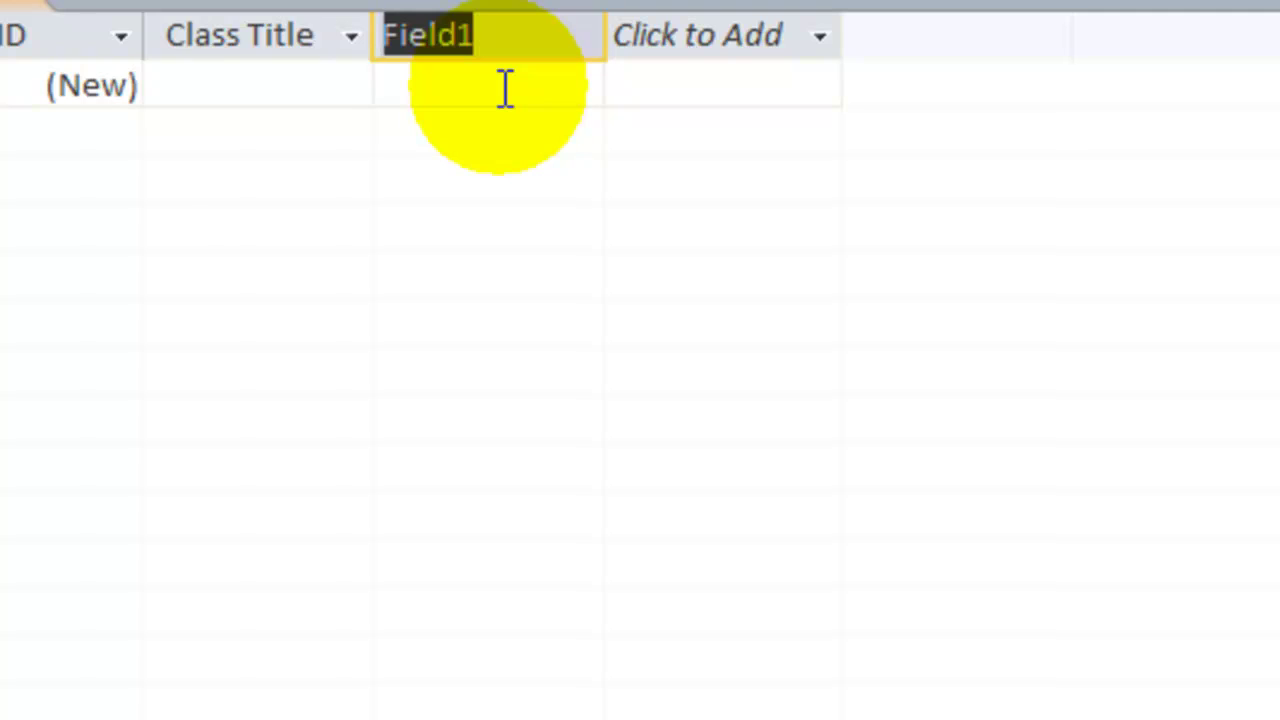
{"action": "type", "text": "C"}
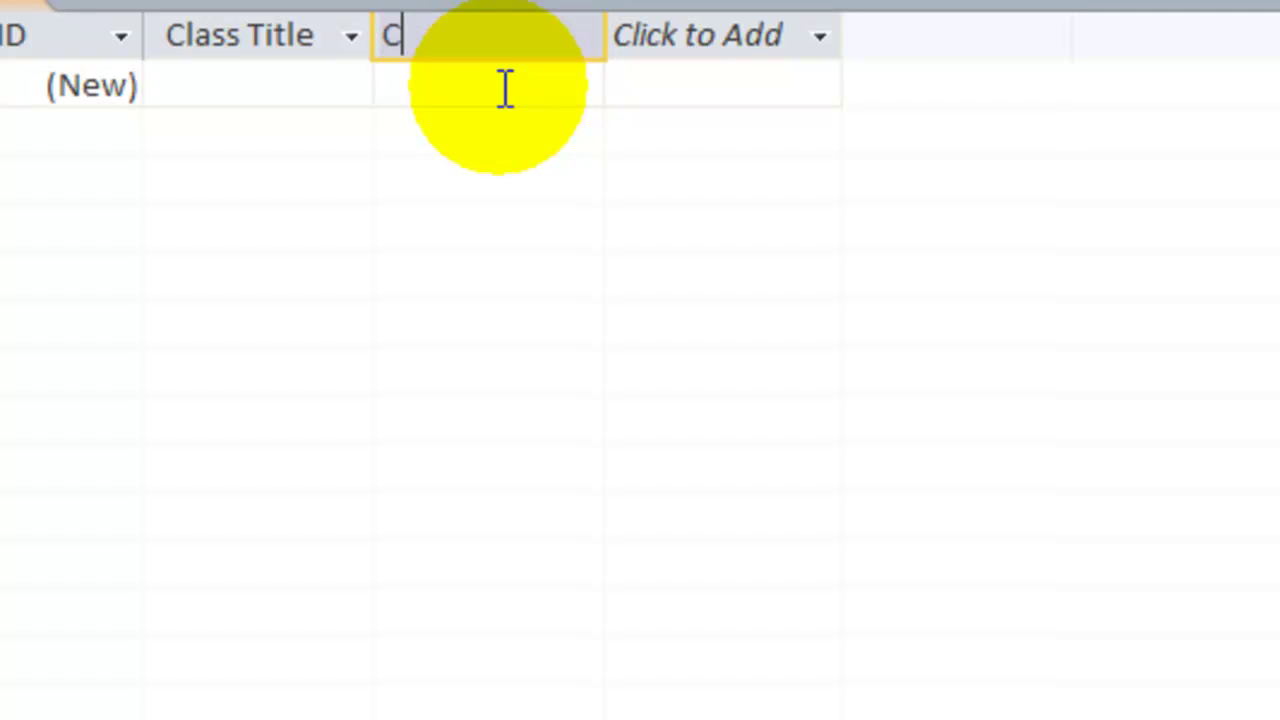
{"action": "type", "text": "redit"}
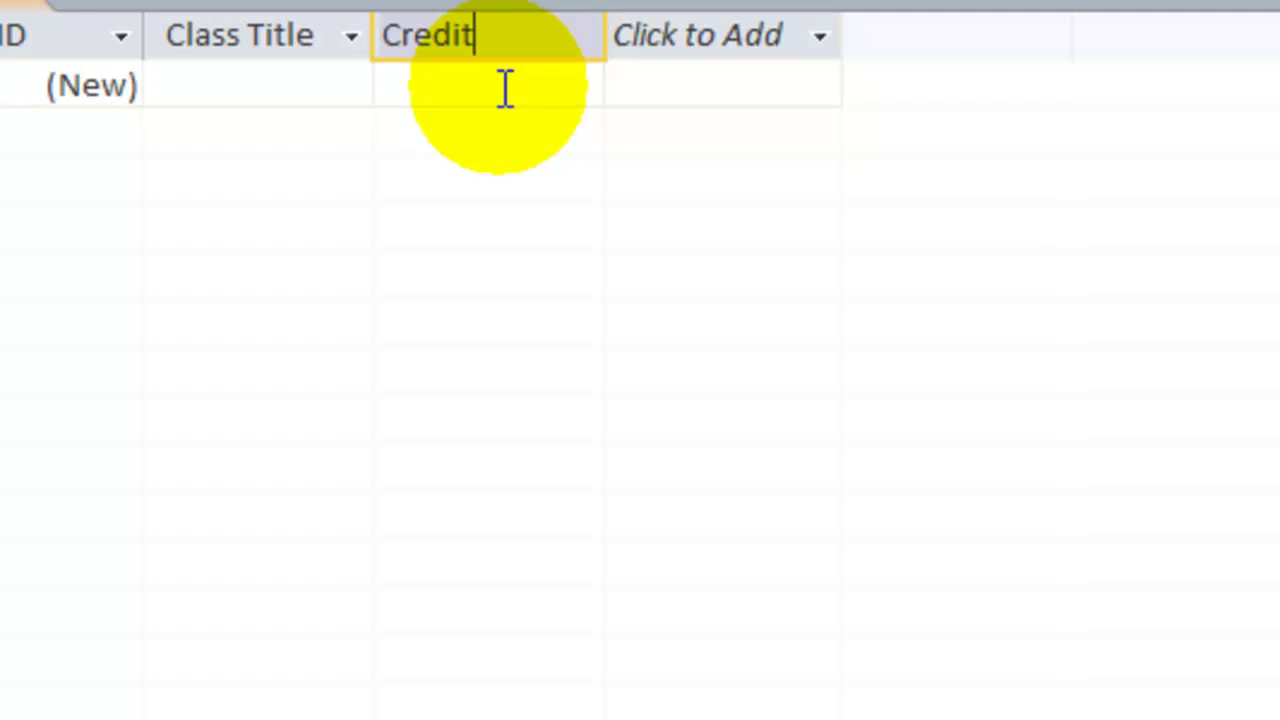
- Add Date & Time columns named Start Date and End Date after Credit
{"action": "left_click", "coordinate": [828, 33]}
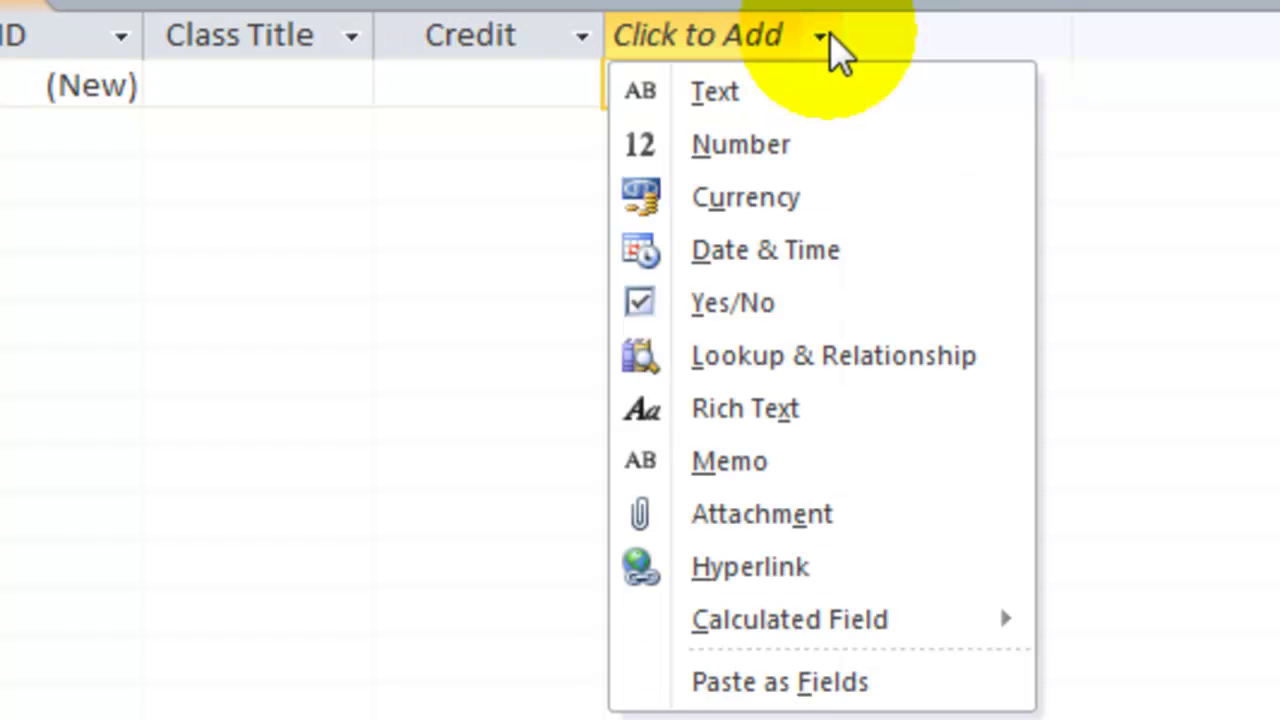
{"action": "left_click", "coordinate": [897, 255]}
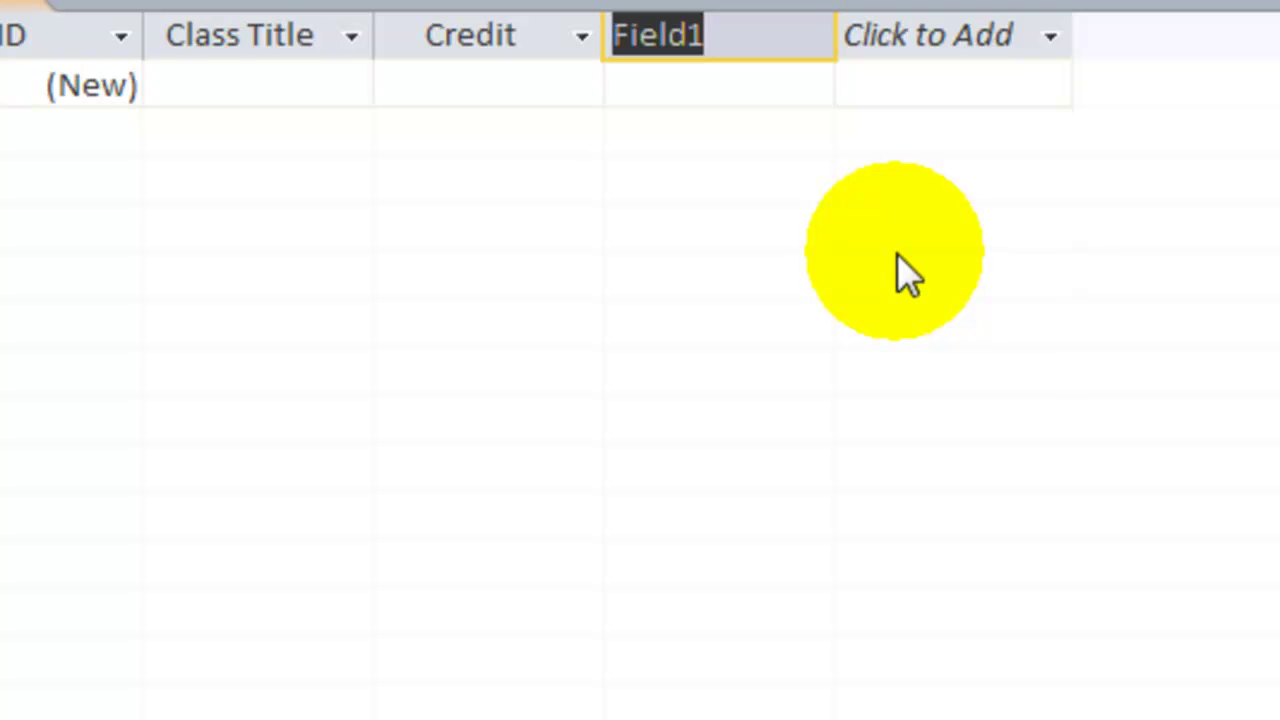
{"action": "type", "text": "Start Date"}
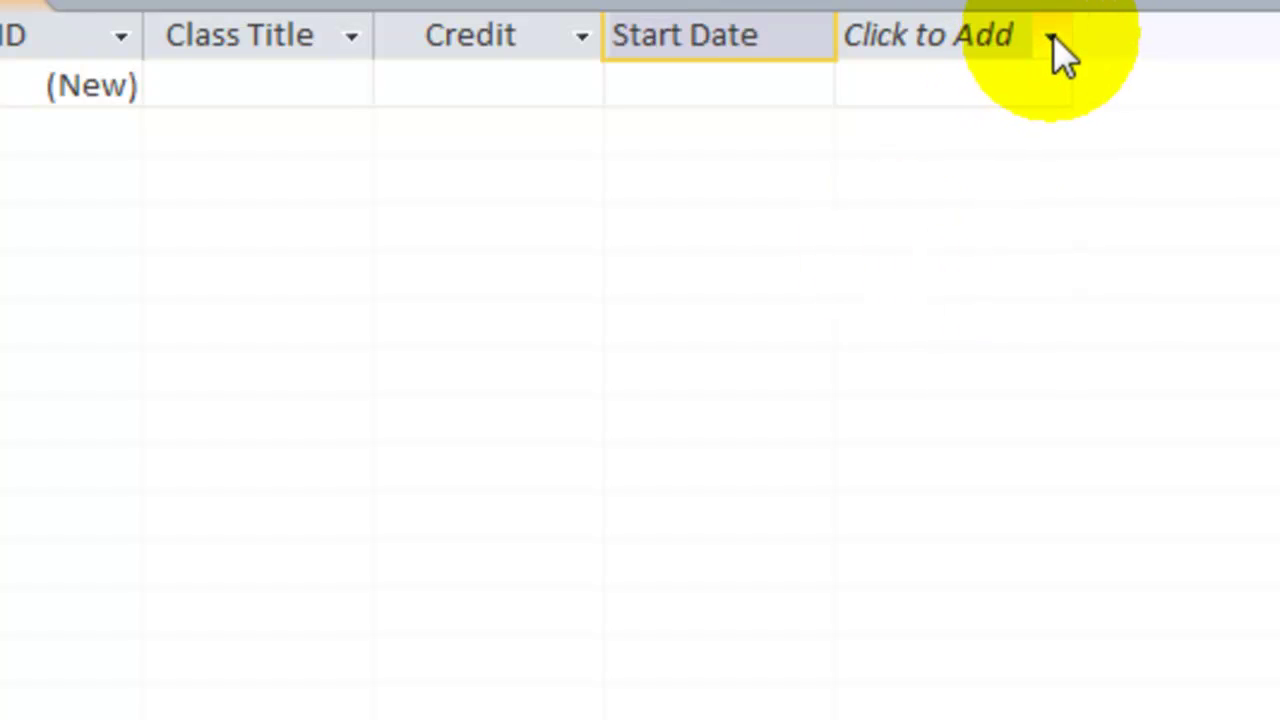
{"action": "left_click", "coordinate": [1053, 35]}
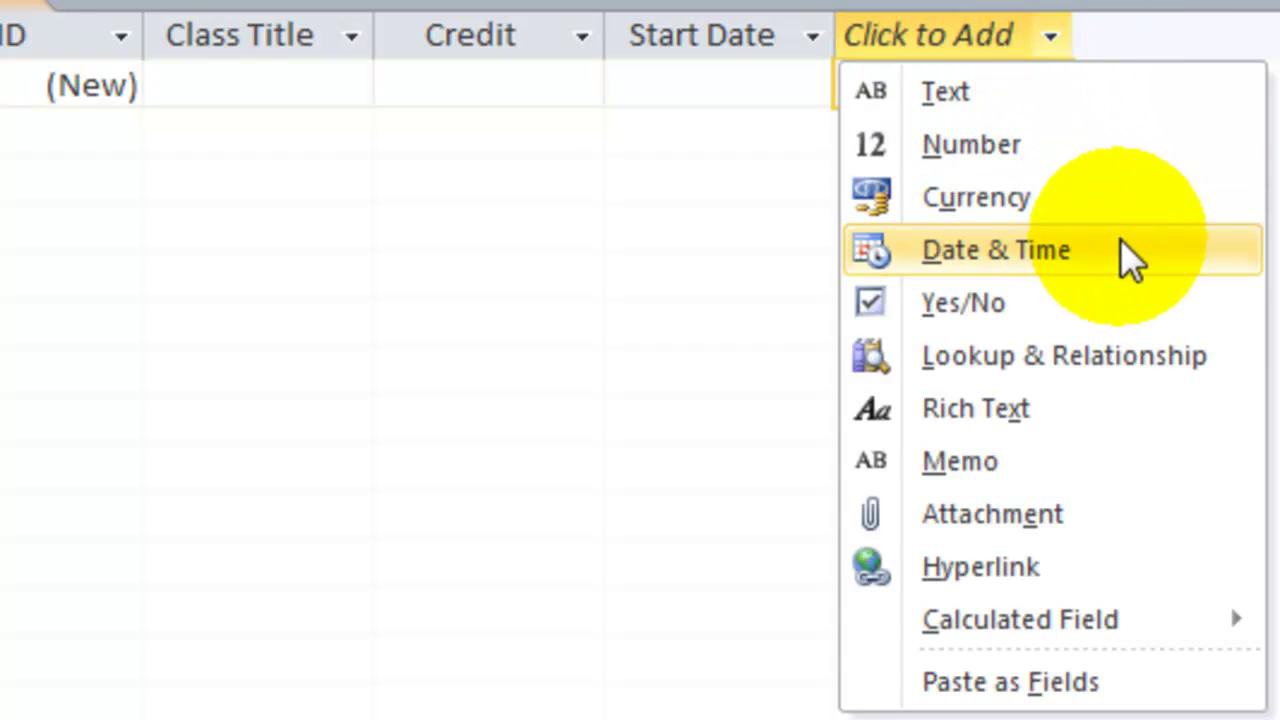
{"action": "left_click", "coordinate": [1127, 246]}
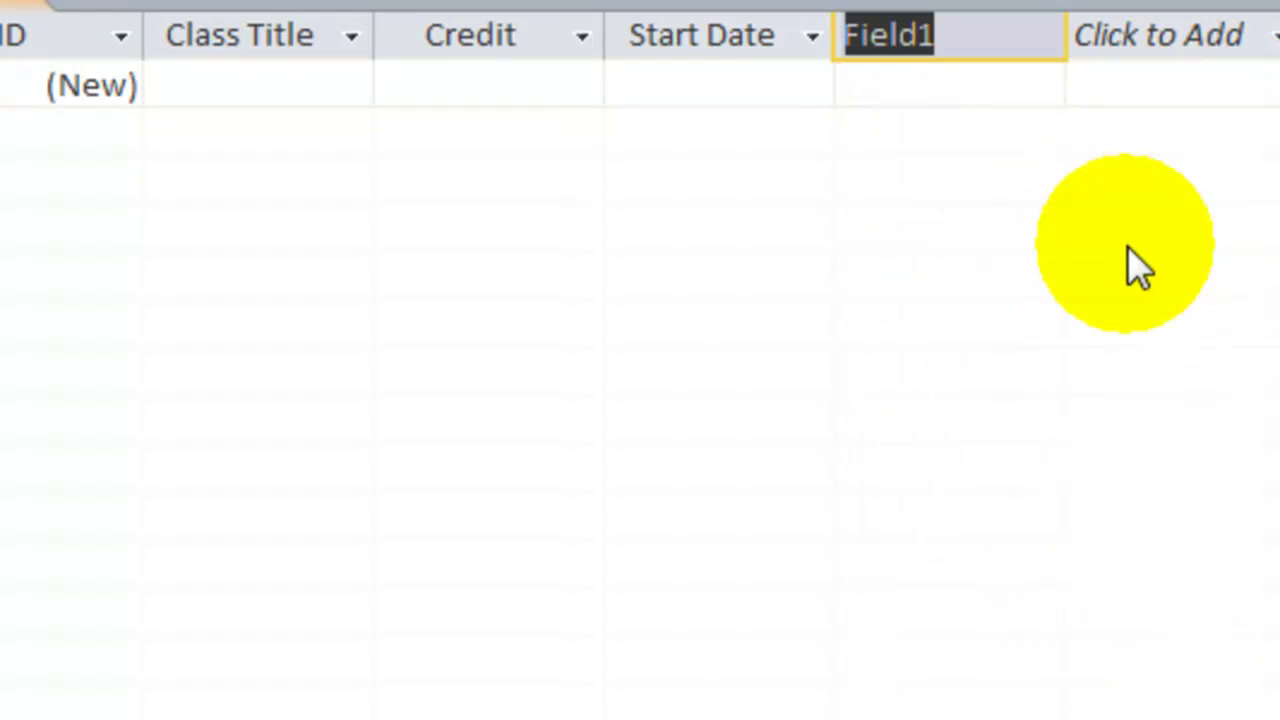
{"action": "type", "text": "Ed"}
{"action": "key", "text": "BackSpace"}
{"action": "type", "text": "nd Date"}
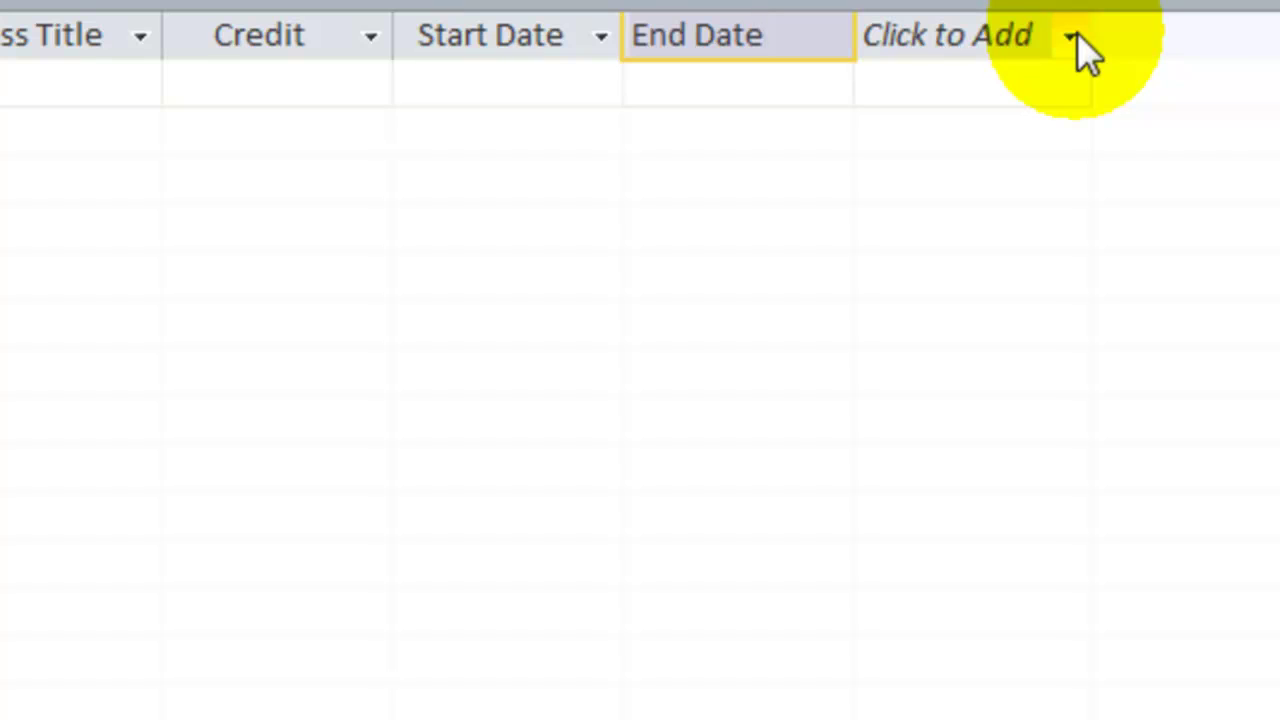
- Add a Yes/No column named Online after End Date
{"action": "left_click", "coordinate": [1077, 32]}
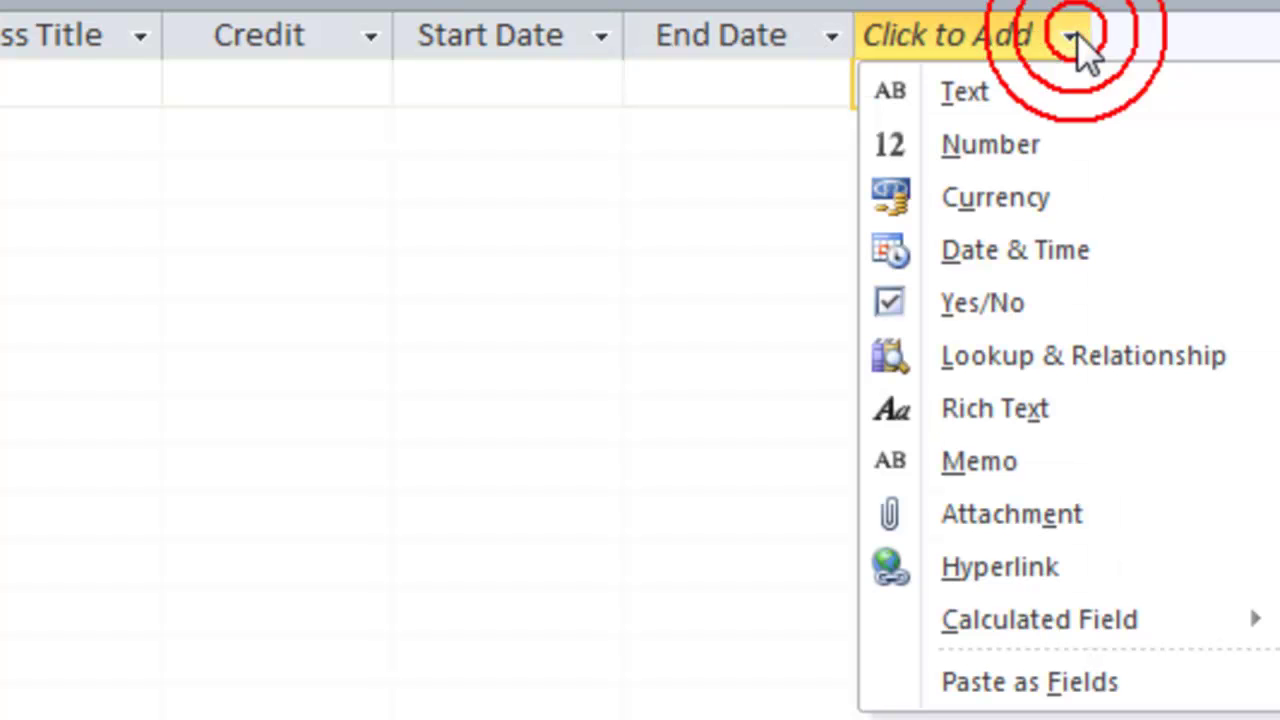
{"action": "left_click", "coordinate": [1073, 293]}
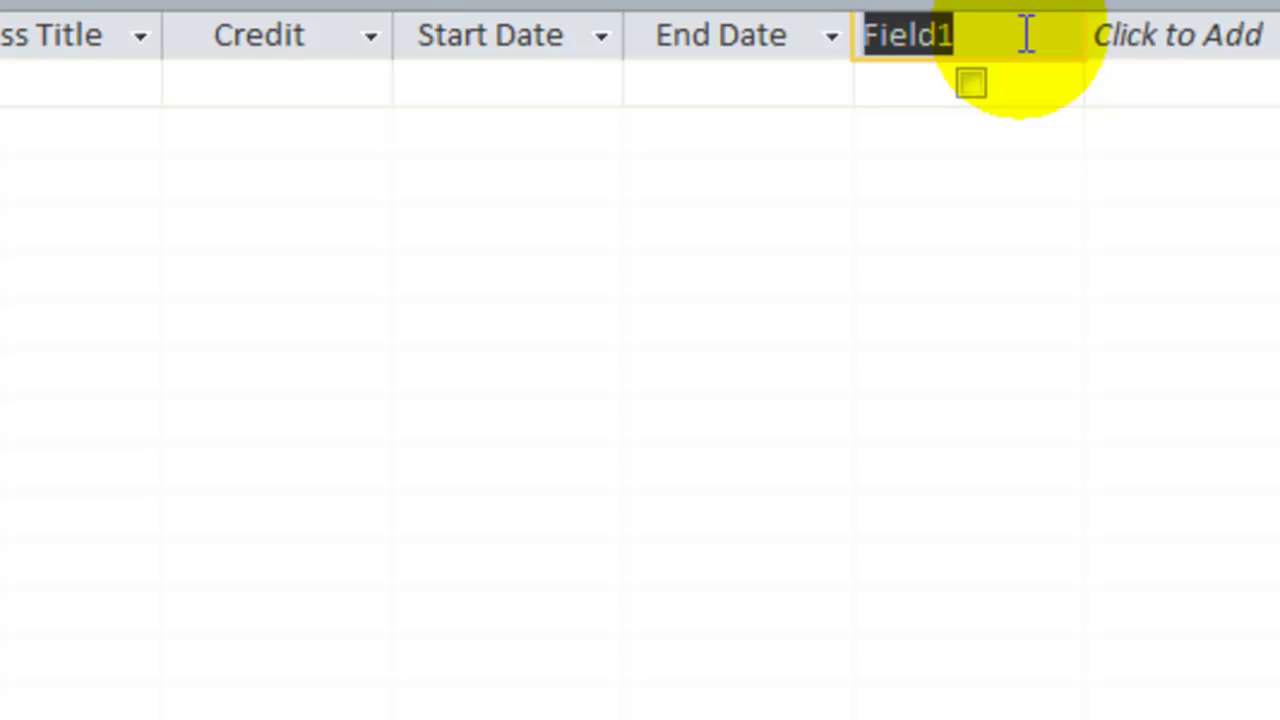
{"action": "type", "text": "Online"}
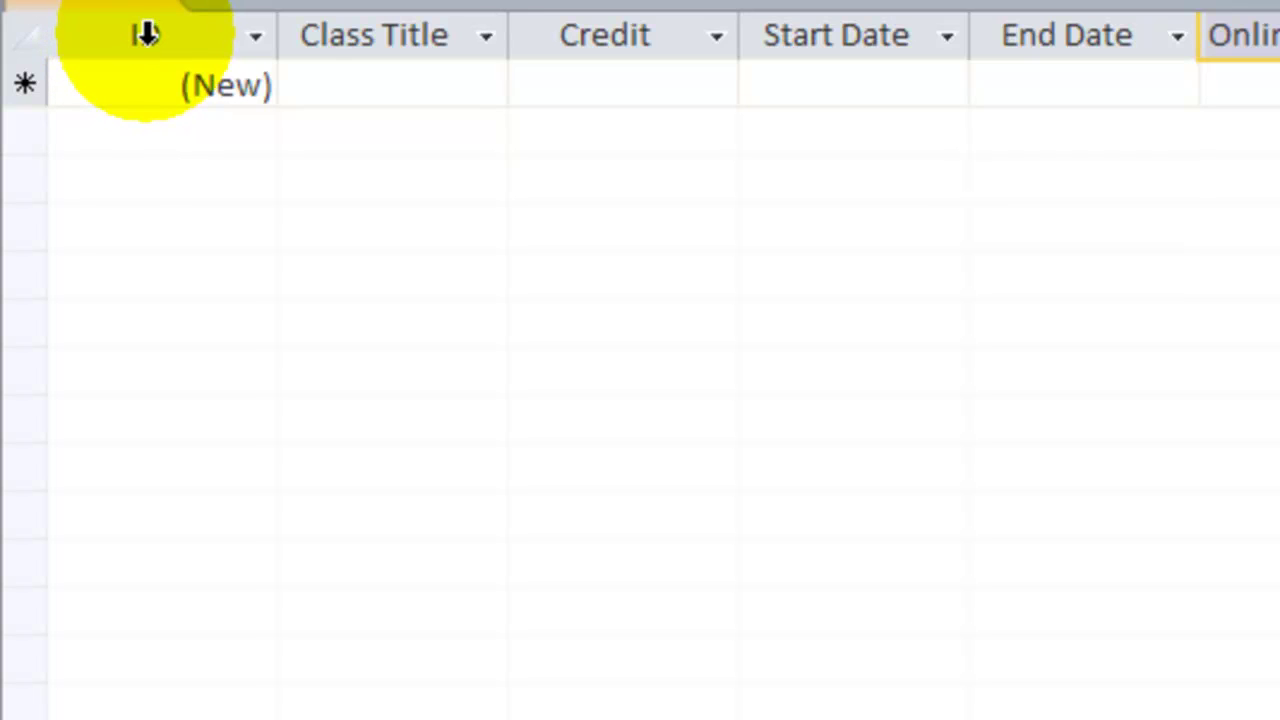
- Put the ID column header into edit mode to rename it
{"action": "double_click", "coordinate": [145, 35]}
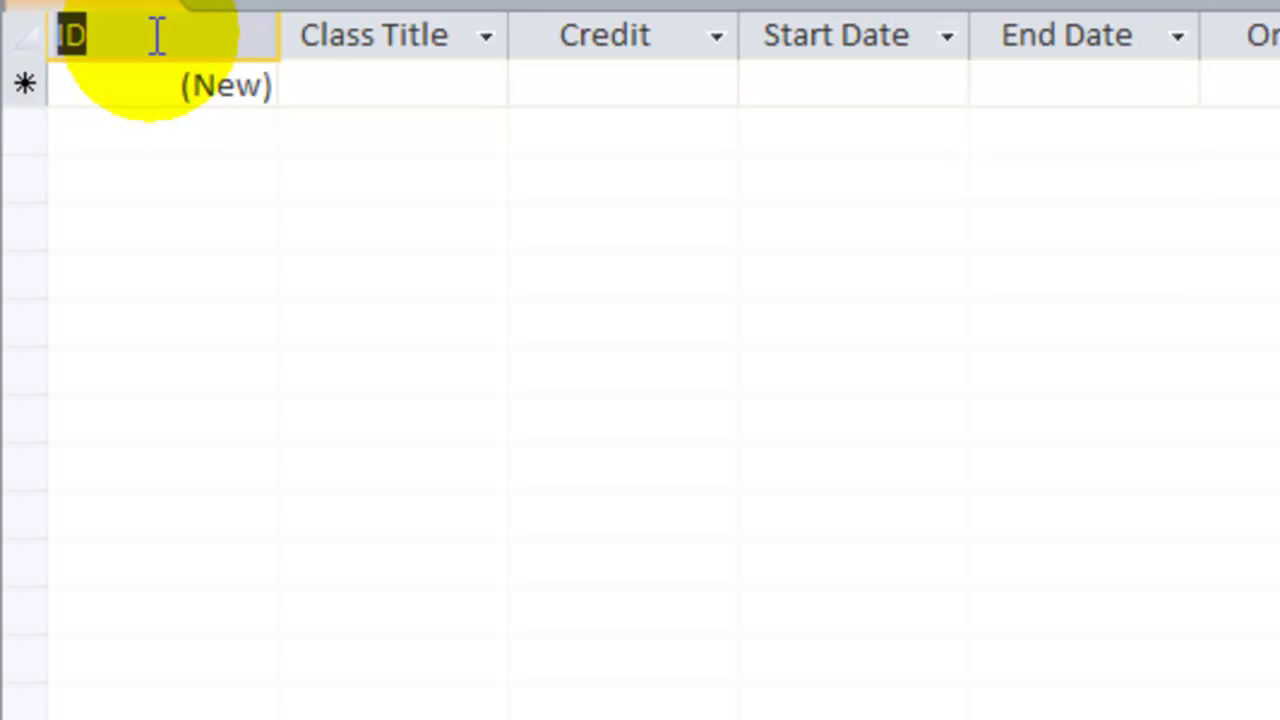